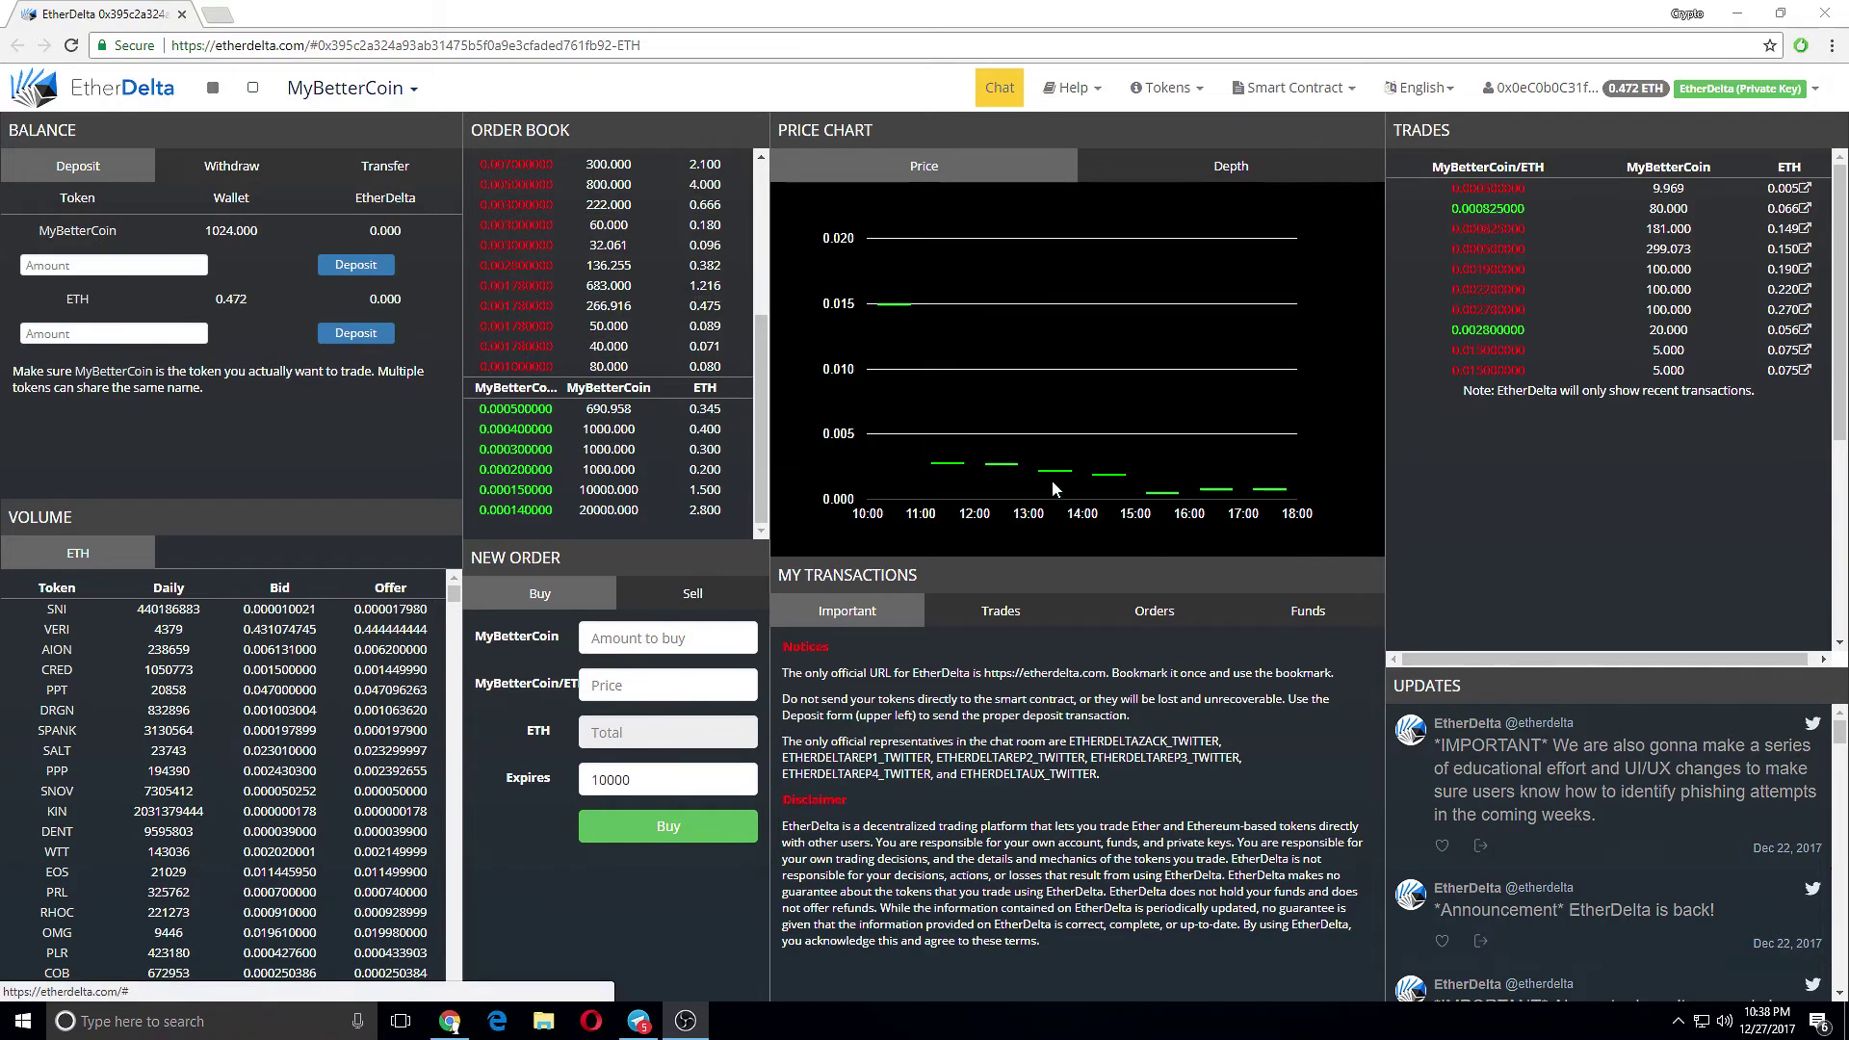
- Minimize the MyBetterCoin trading page, which shows the 1024 token balance, to reveal the desktop
key("super+d")
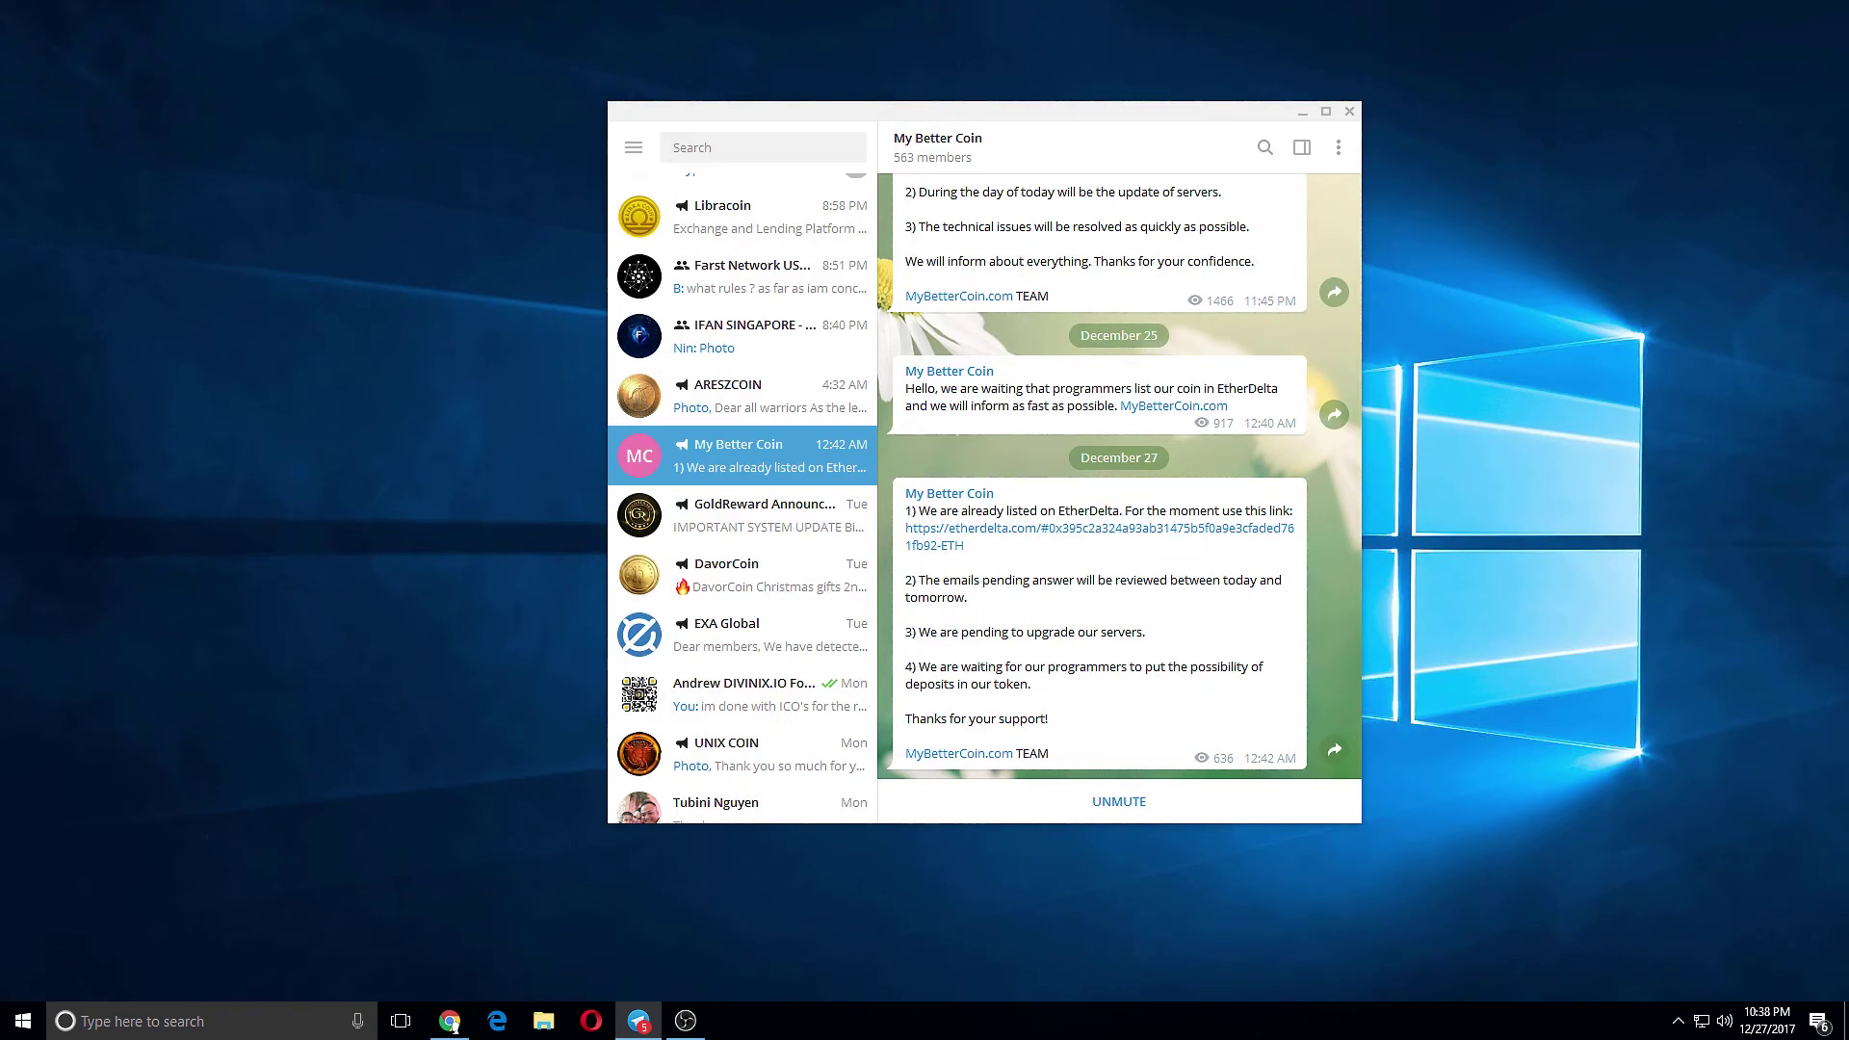
- Bring up Telegram on the My Better Coin channel's December 27 EtherDelta listing post
left_click(453, 1026)
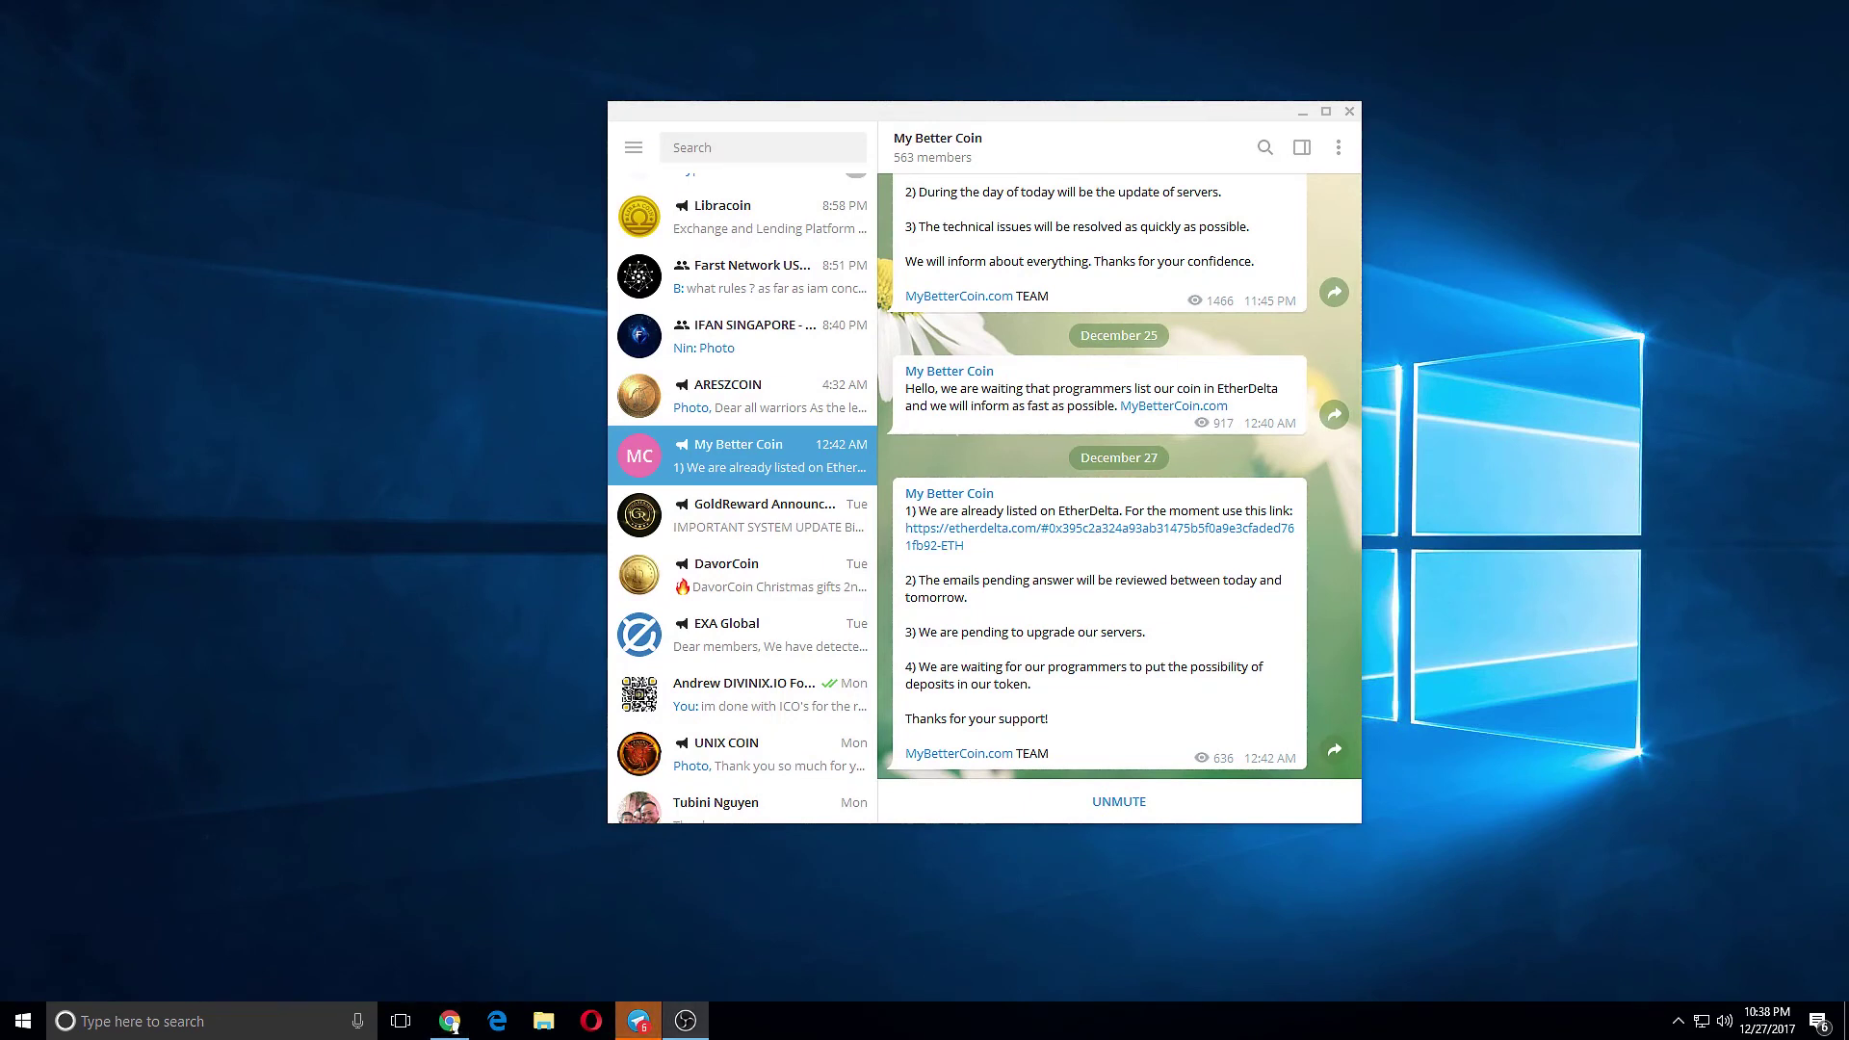